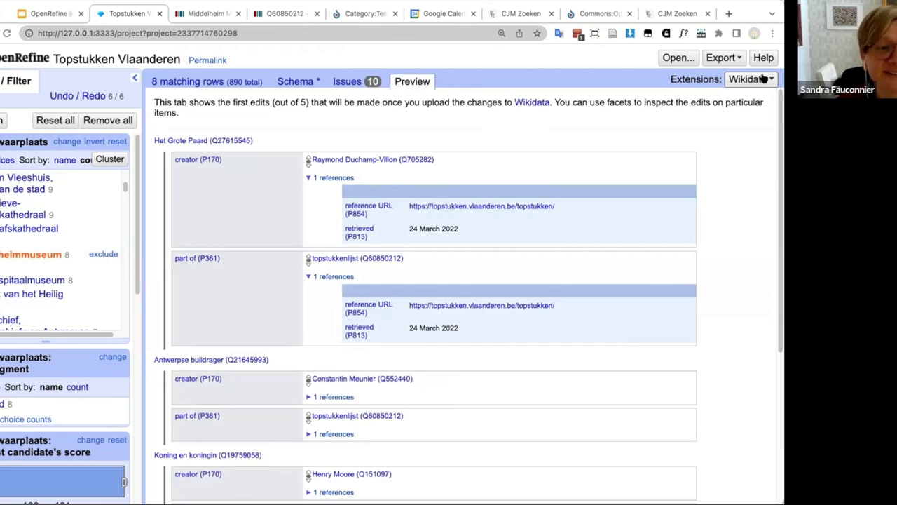
Step: Open the Wikidata upload login, inspect its username and password fields, and close it without logging in
{"action": "left_click", "coordinate": [764, 79]}
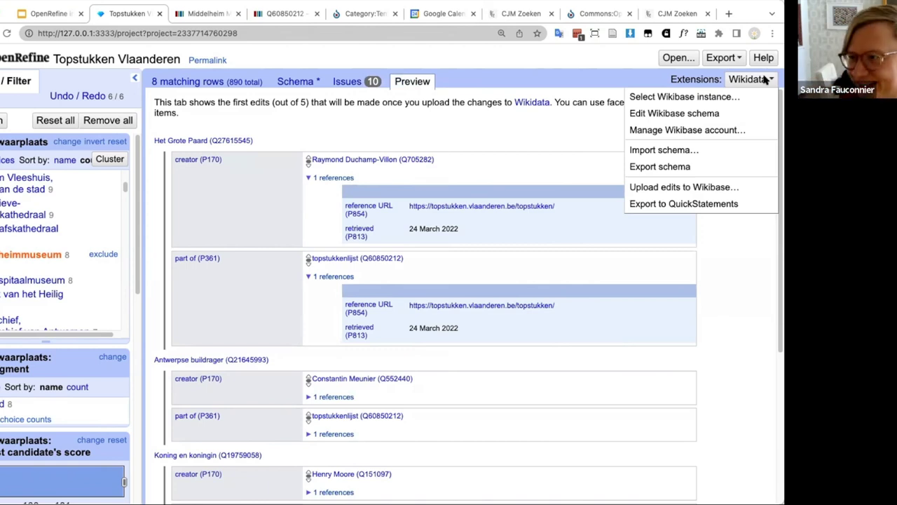
{"action": "left_click", "coordinate": [704, 190]}
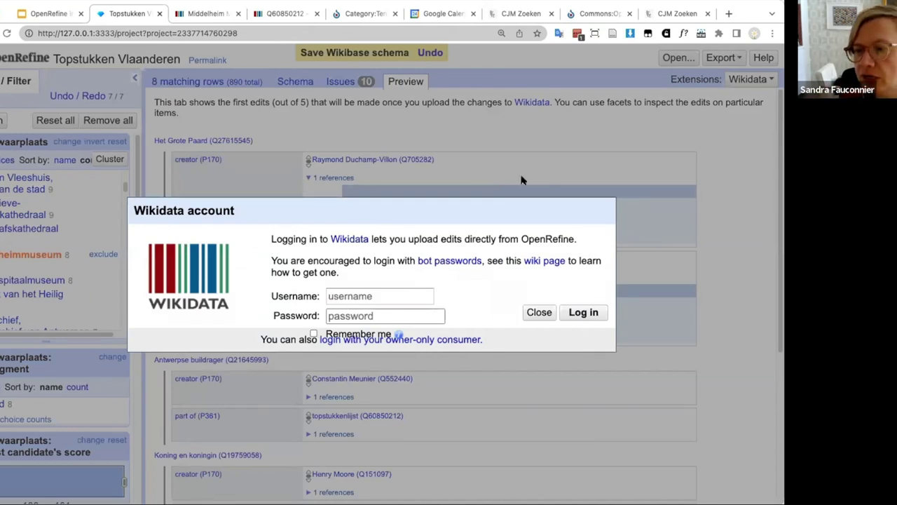
{"action": "left_click", "coordinate": [381, 297]}
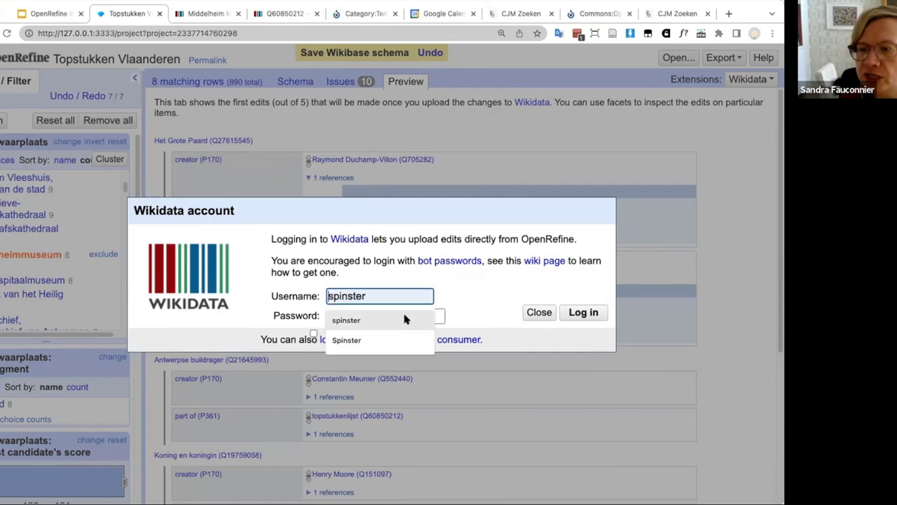
{"action": "left_click", "coordinate": [444, 314]}
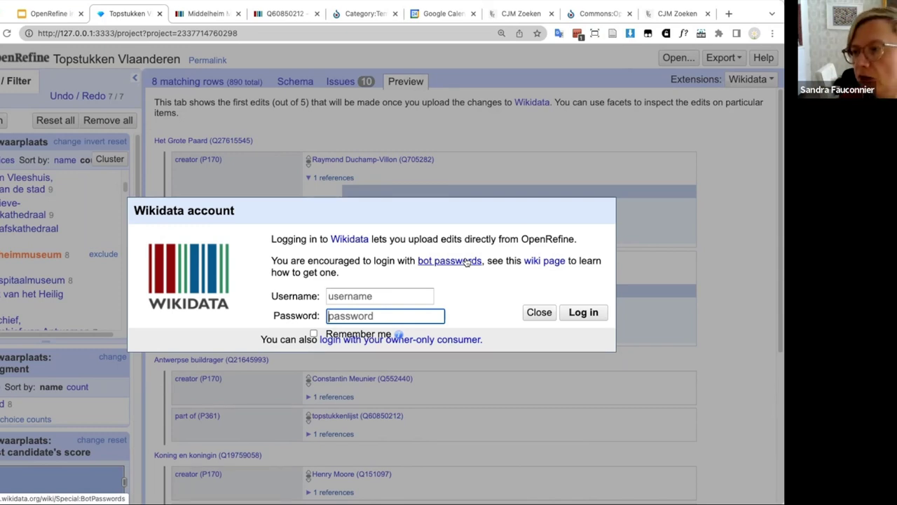
{"action": "left_click", "coordinate": [539, 312]}
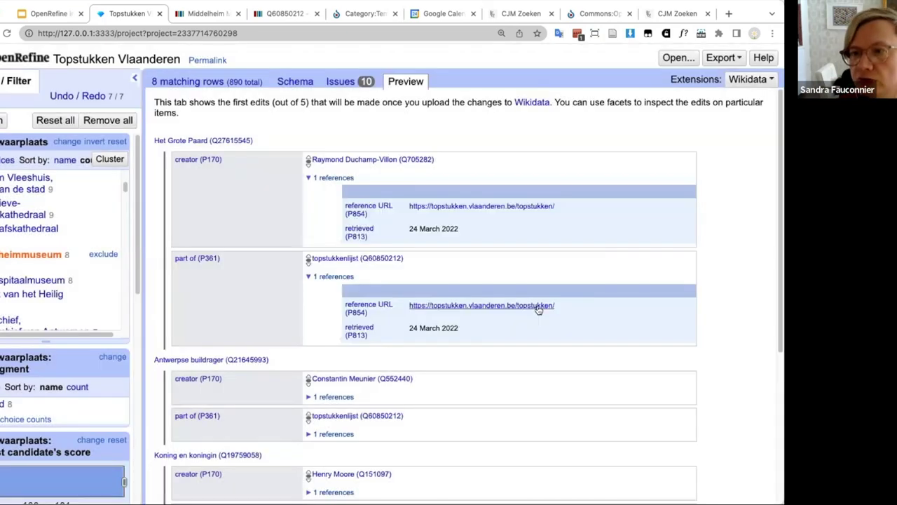
Step: Mark "De profeet", "De Middellandse Zee" and "Hercules boogschutter" in the Titel column as new items
{"action": "left_click", "coordinate": [209, 82]}
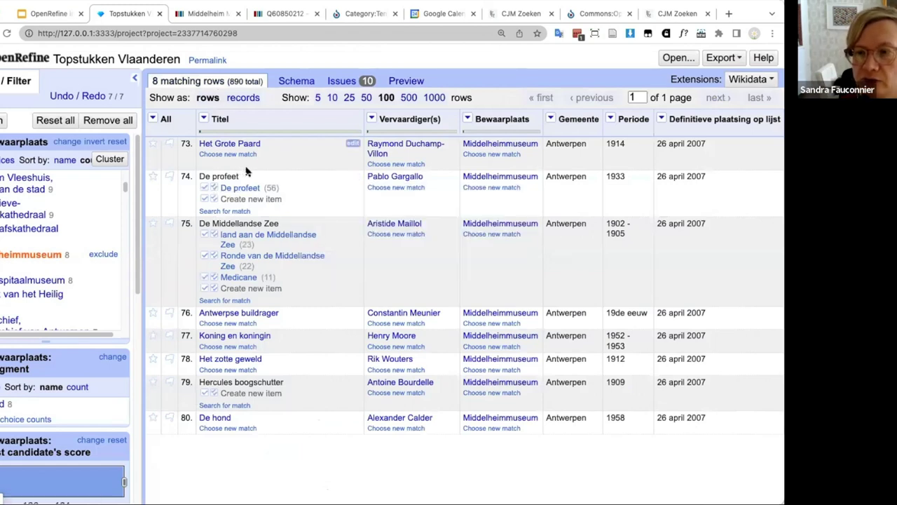
{"action": "left_click", "coordinate": [236, 213]}
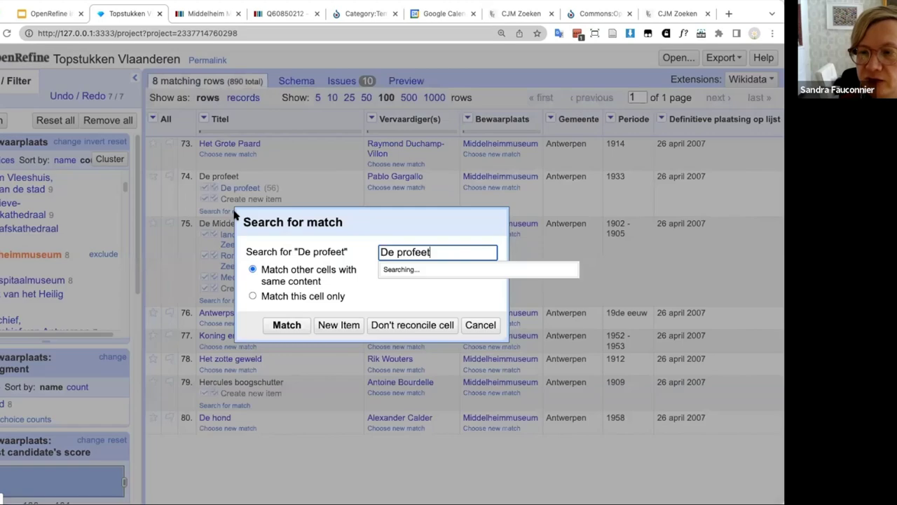
{"action": "left_click", "coordinate": [336, 325]}
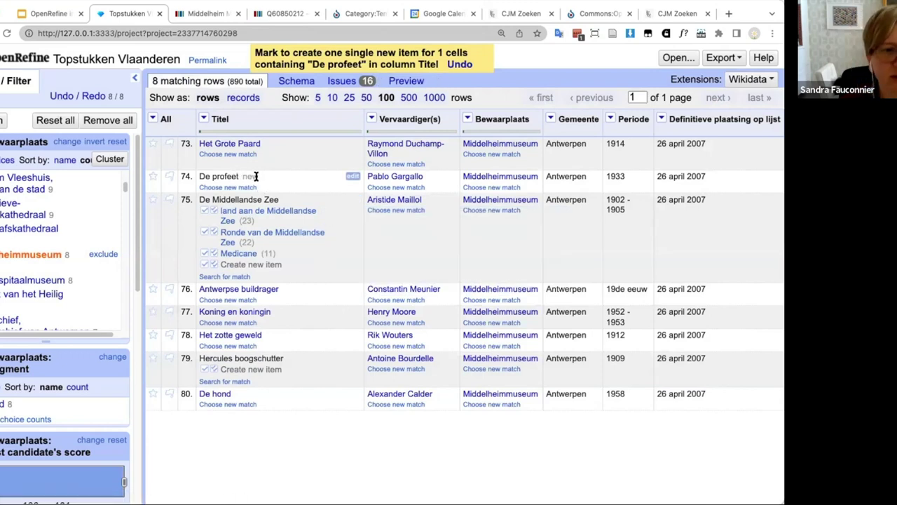
{"action": "left_click", "coordinate": [244, 277]}
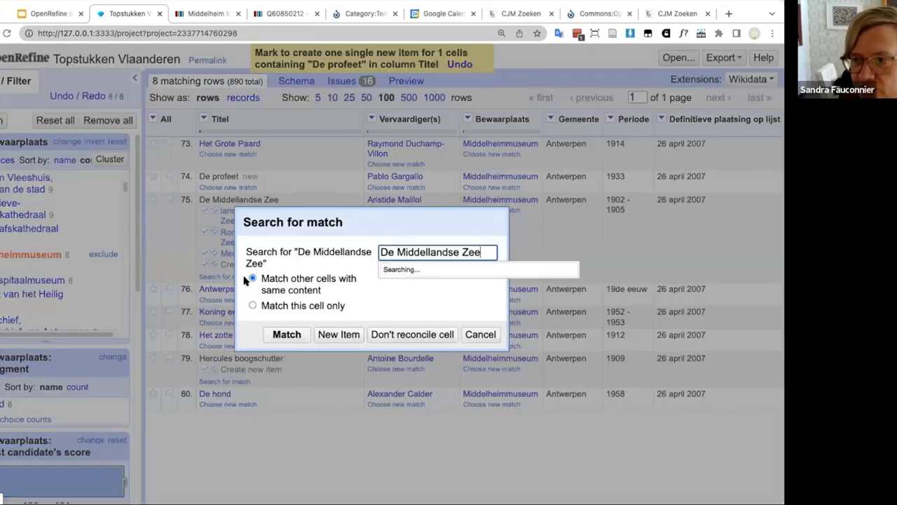
{"action": "left_click", "coordinate": [336, 333]}
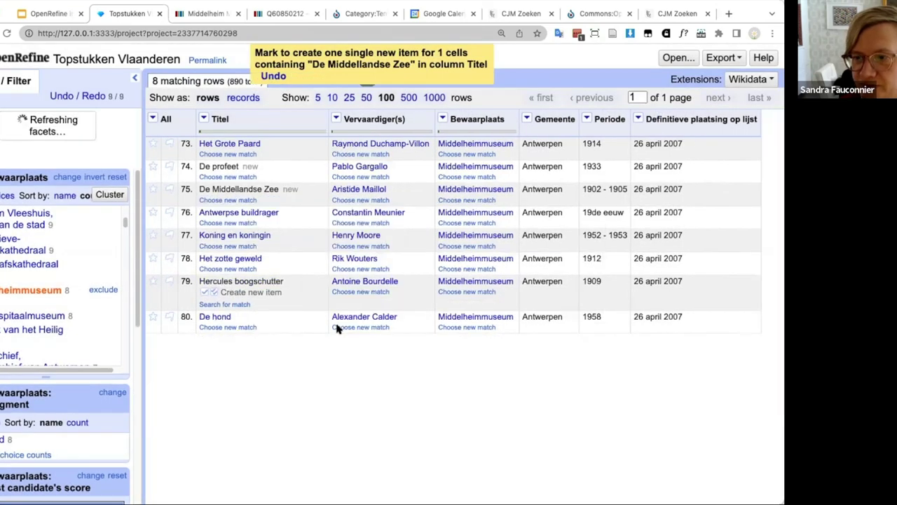
{"action": "left_click", "coordinate": [222, 303]}
{"action": "left_click", "coordinate": [327, 333]}
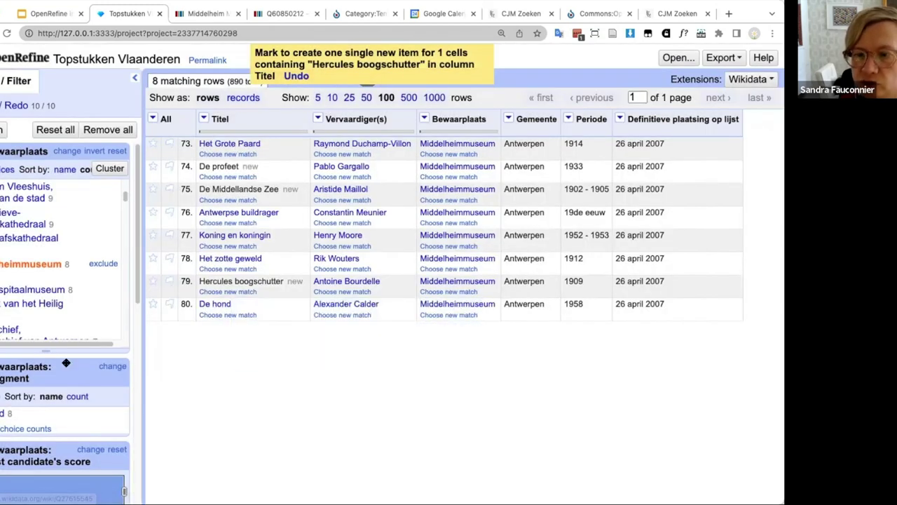
Step: Filter the rows to Titel cells judged as new, and review the schema and its reported issues
{"action": "scroll", "coordinate": [63, 308], "scroll_direction": "down", "scroll_amount": 5}
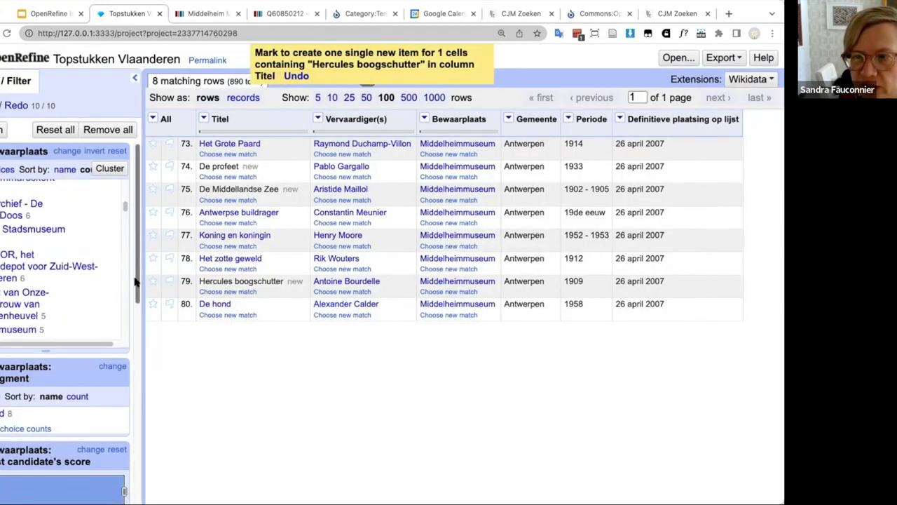
{"action": "left_click_drag", "start_coordinate": [135, 280], "coordinate": [149, 419]}
{"action": "scroll", "coordinate": [63, 316], "scroll_direction": "down", "scroll_amount": 3}
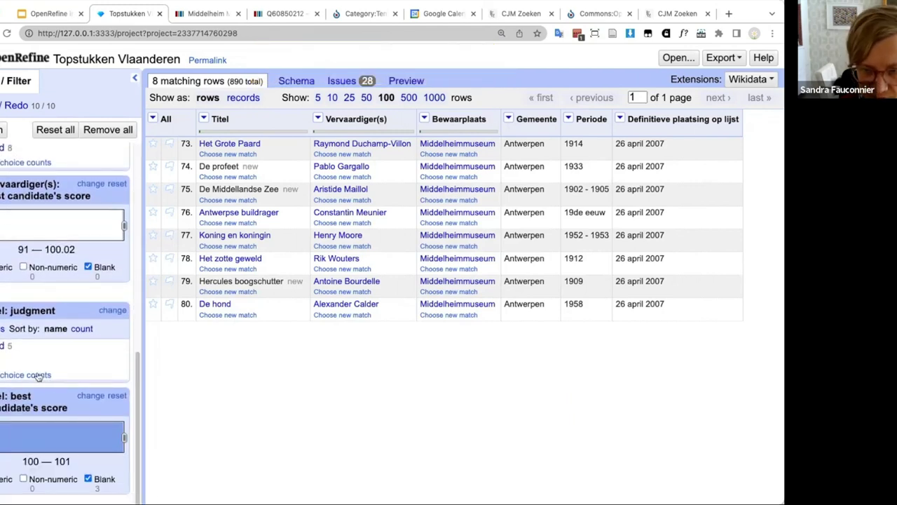
{"action": "left_click", "coordinate": [112, 358]}
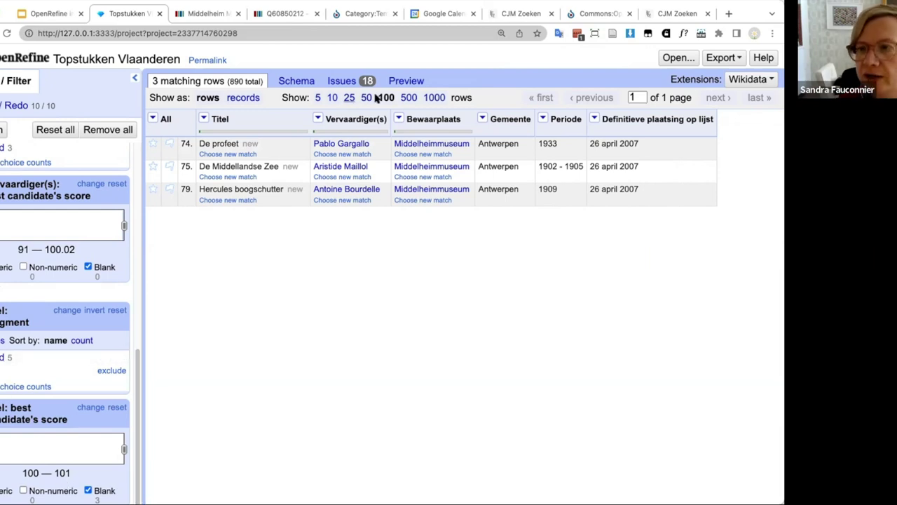
{"action": "left_click", "coordinate": [290, 81]}
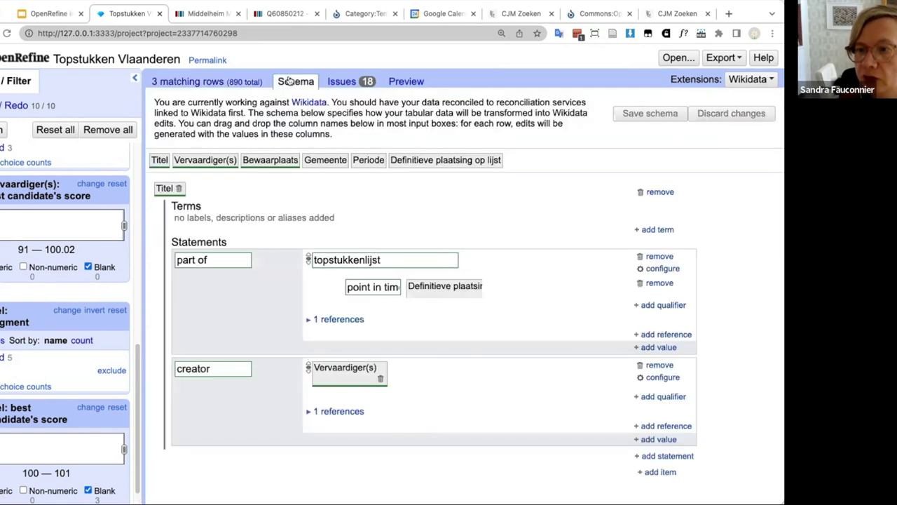
{"action": "left_click", "coordinate": [335, 80]}
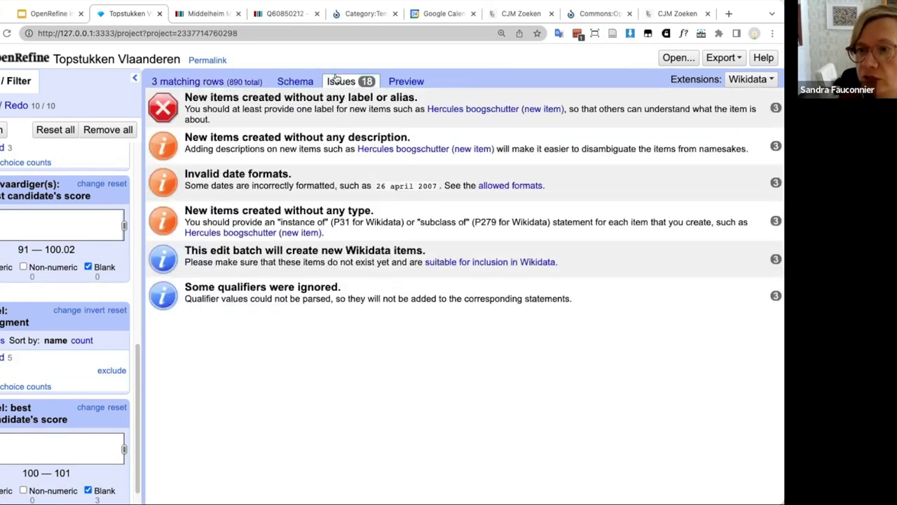
Step: Add a Label term in language nl to the Titel item in the schema, using the Titel column as its value
{"action": "left_click", "coordinate": [295, 84]}
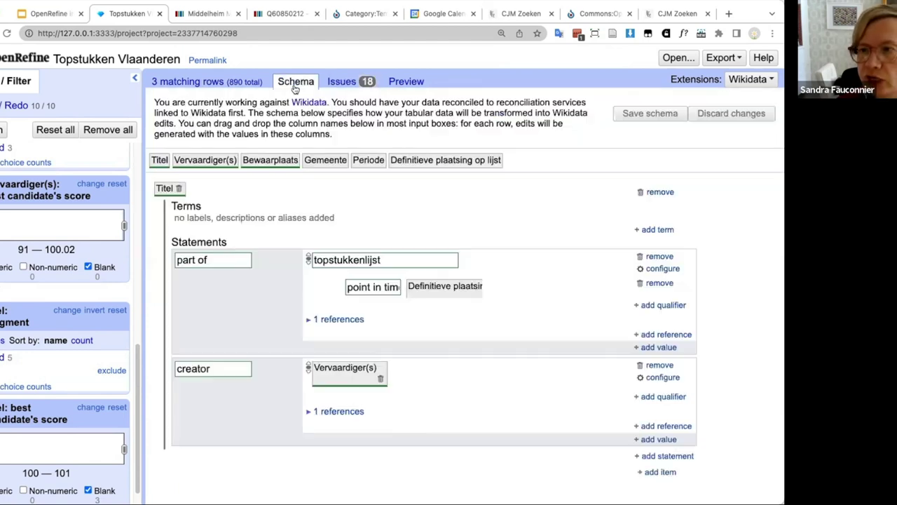
{"action": "left_click", "coordinate": [638, 231]}
{"action": "left_click", "coordinate": [210, 224]}
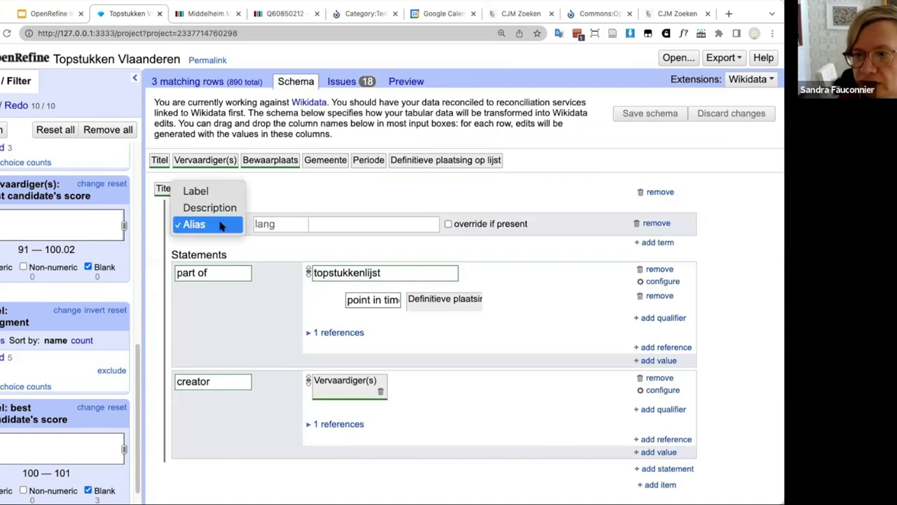
{"action": "left_click", "coordinate": [196, 191]}
{"action": "left_click", "coordinate": [273, 223]}
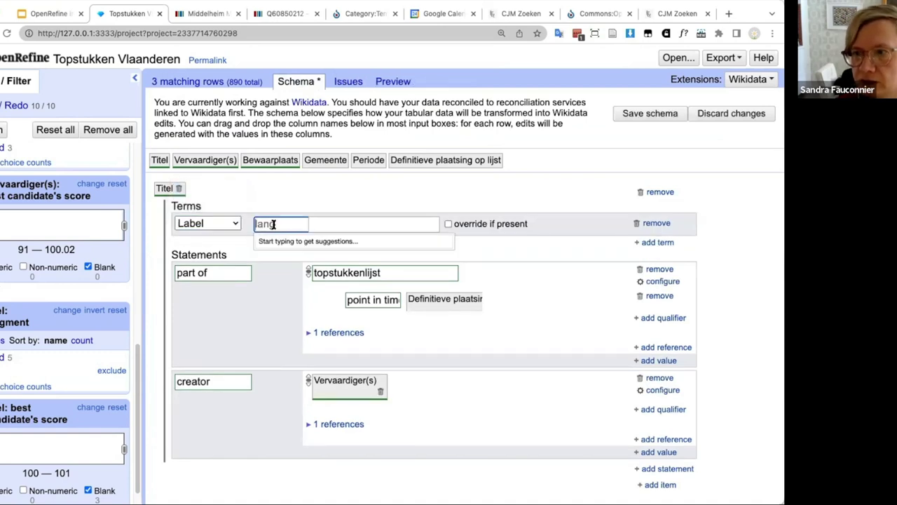
{"action": "type", "text": "nl"}
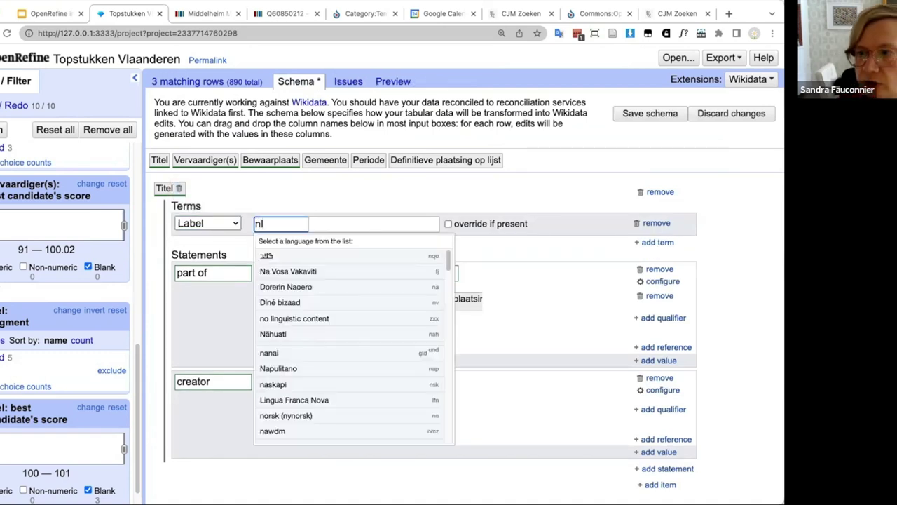
{"action": "key", "text": "Return"}
{"action": "left_click_drag", "start_coordinate": [160, 160], "coordinate": [323, 223]}
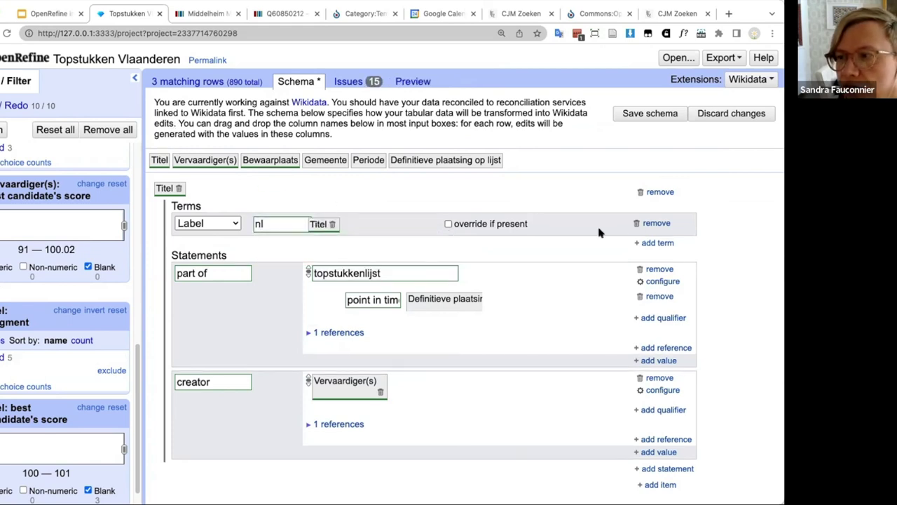
Step: Add a Description term in language nl with the text "kunstwerk in het Middelheimmuseum" to the Titel item
{"action": "left_click", "coordinate": [657, 243]}
{"action": "left_click", "coordinate": [194, 246]}
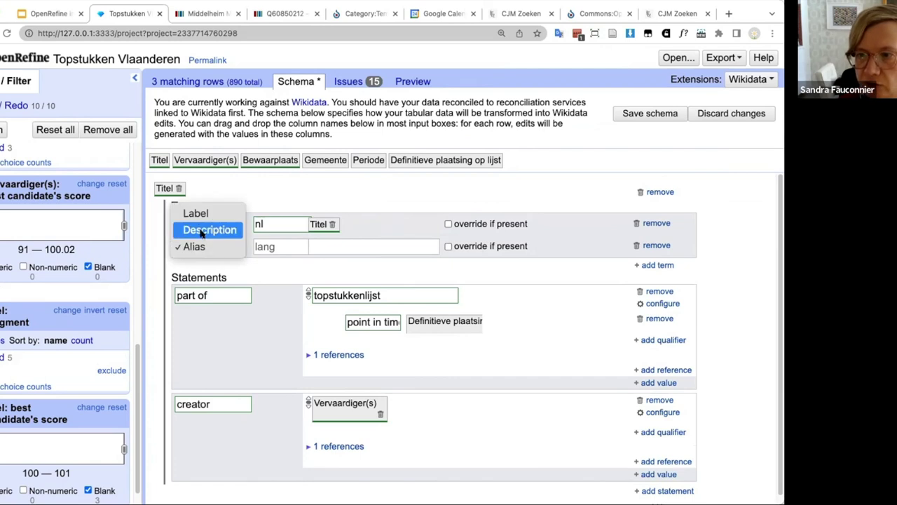
{"action": "left_click", "coordinate": [210, 229]}
{"action": "left_click", "coordinate": [275, 246]}
{"action": "type", "text": "nl"}
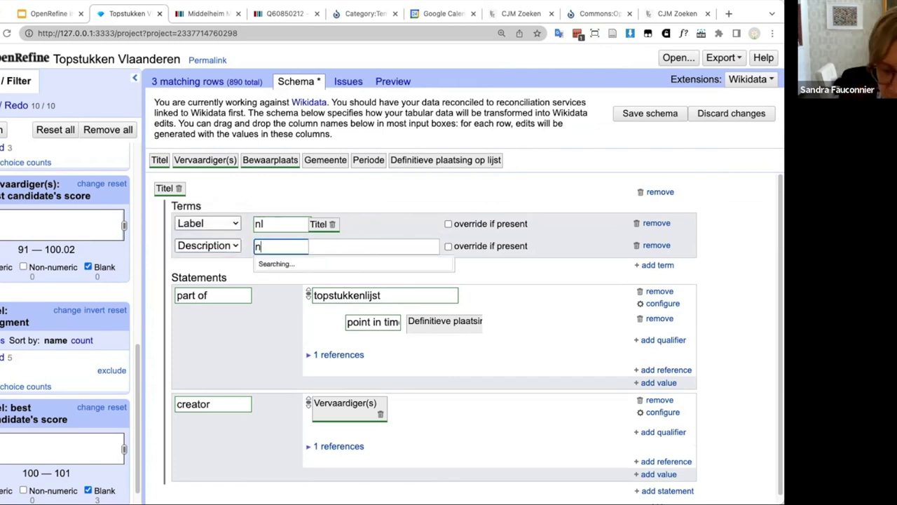
{"action": "left_click", "coordinate": [356, 243]}
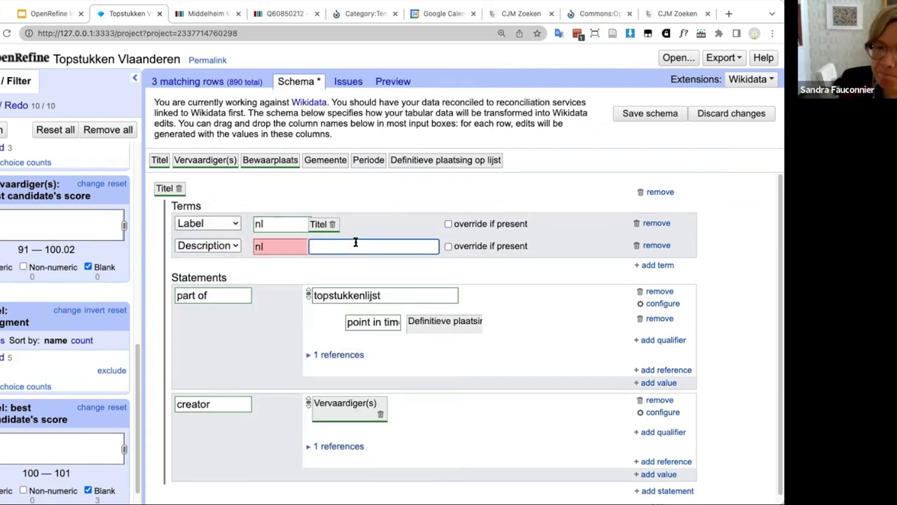
{"action": "type", "text": "kunstwer"}
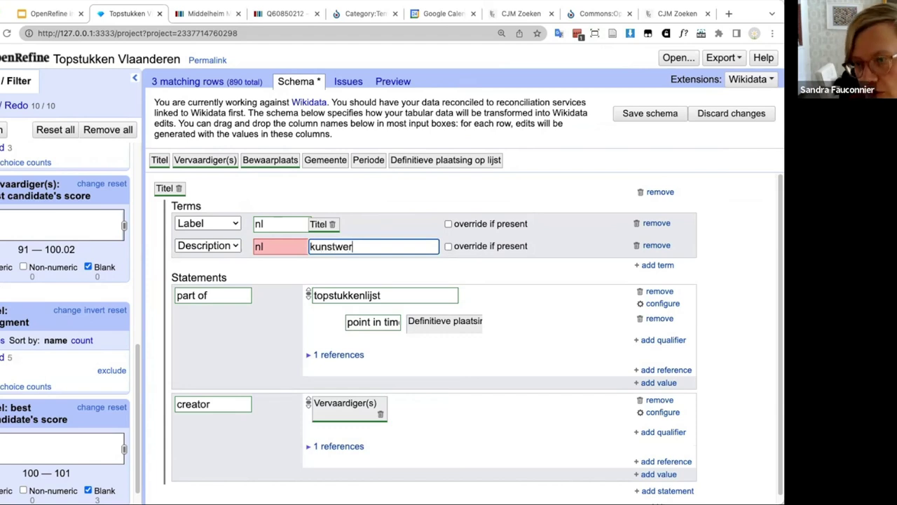
{"action": "type", "text": "k in het Mid"}
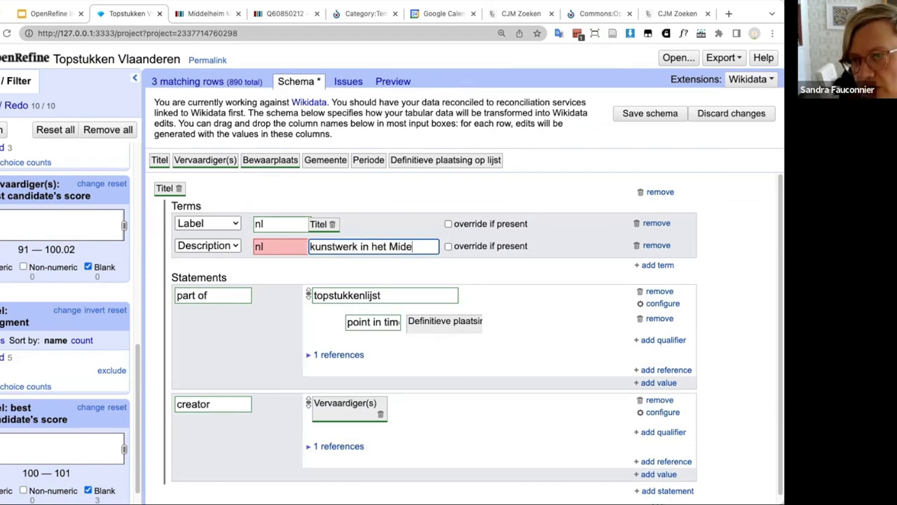
{"action": "type", "text": "de"}
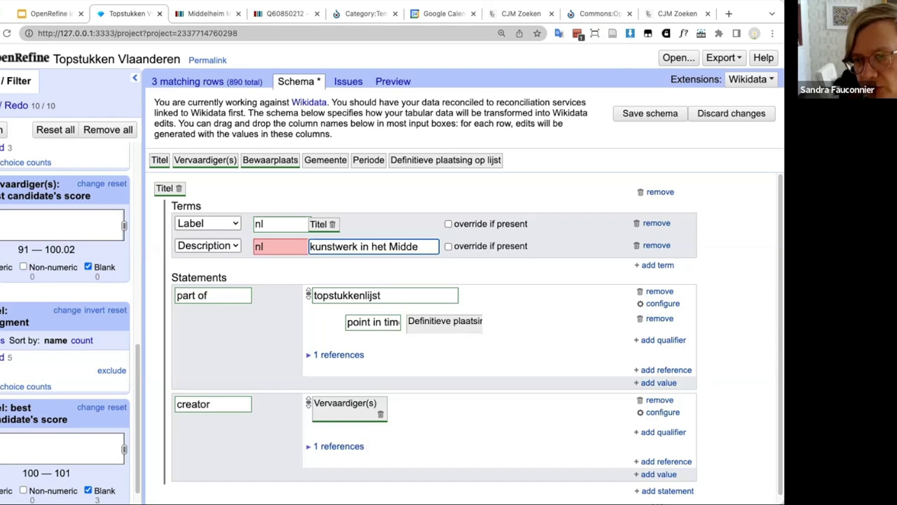
{"action": "type", "text": "lheimmuseum"}
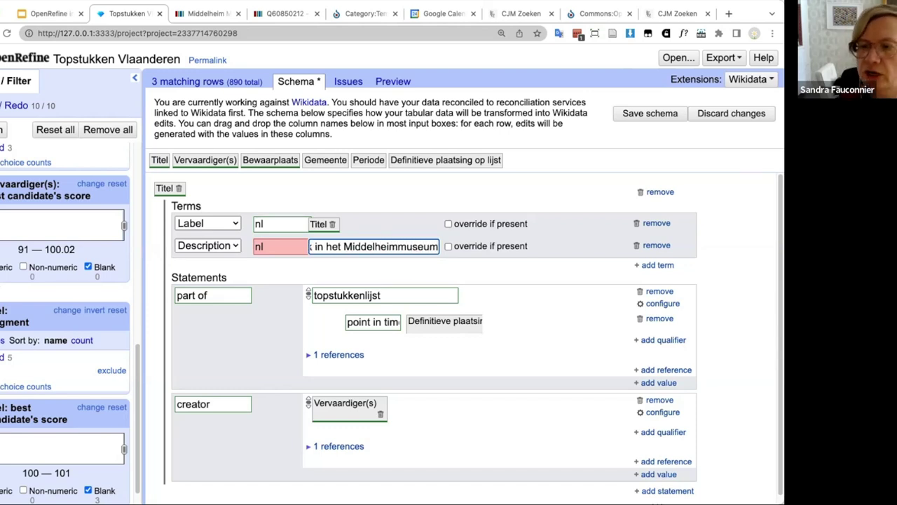
{"action": "left_click", "coordinate": [277, 245]}
{"action": "left_click", "coordinate": [282, 277]}
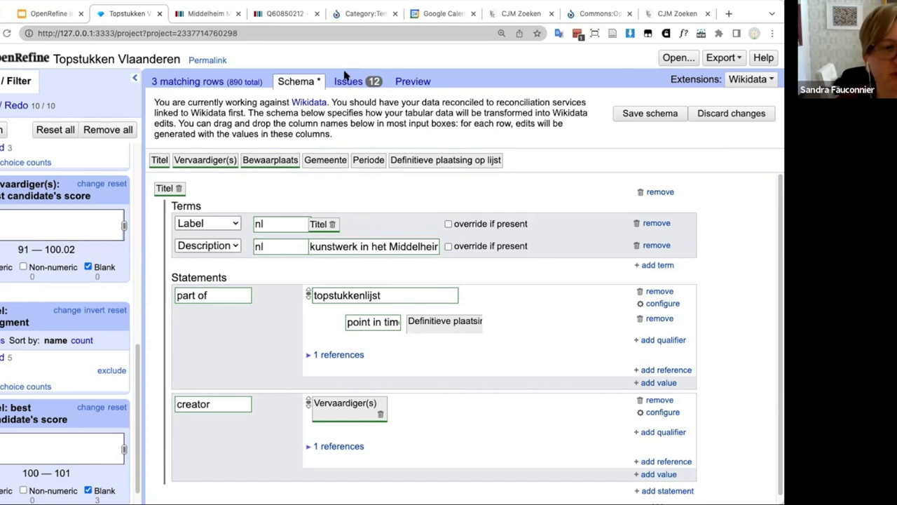
Step: Review the preview of the Wikidata edits and the matching rows, and return to the schema
{"action": "left_click", "coordinate": [413, 83]}
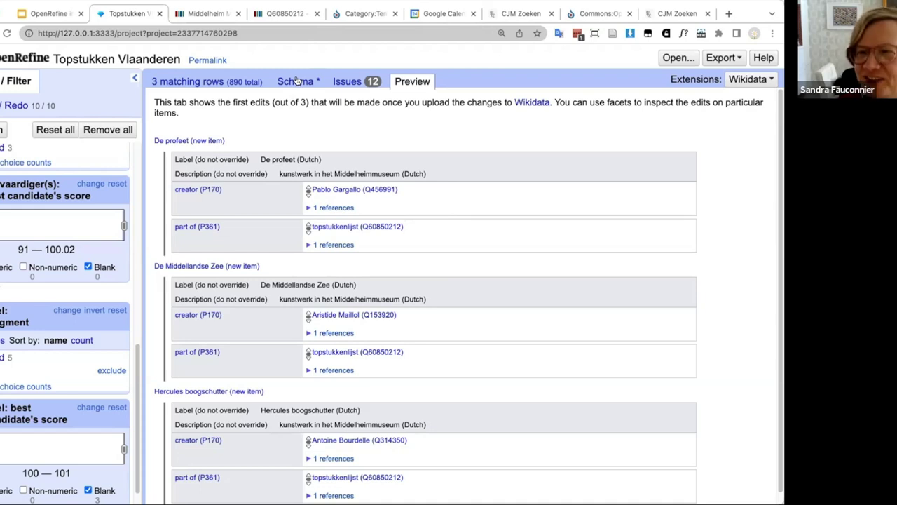
{"action": "left_click", "coordinate": [223, 82]}
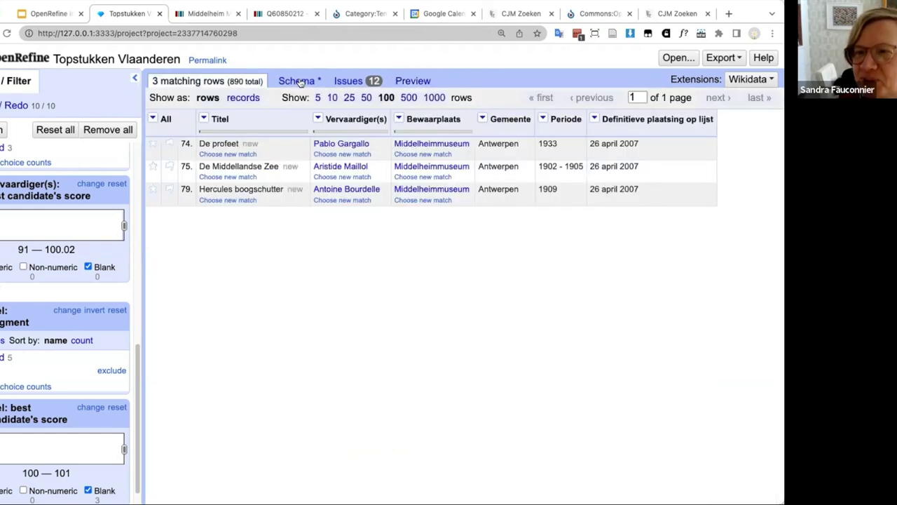
{"action": "left_click", "coordinate": [297, 81]}
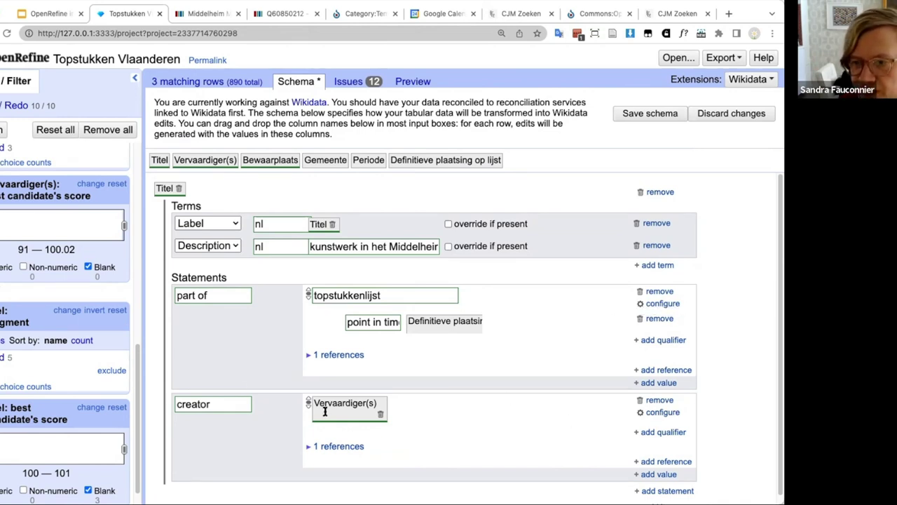
Step: Set the editing mode of the creator statement to Delete in its statement settings
{"action": "left_click", "coordinate": [662, 412]}
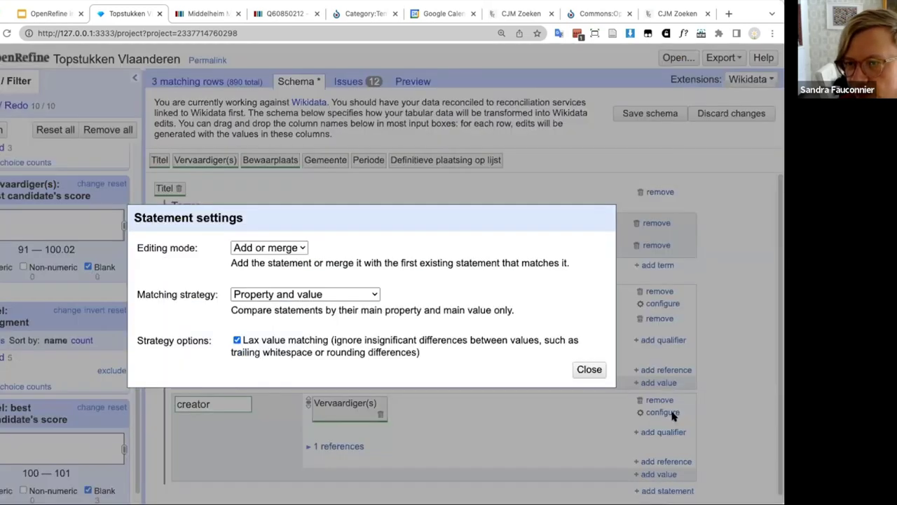
{"action": "left_click", "coordinate": [303, 250]}
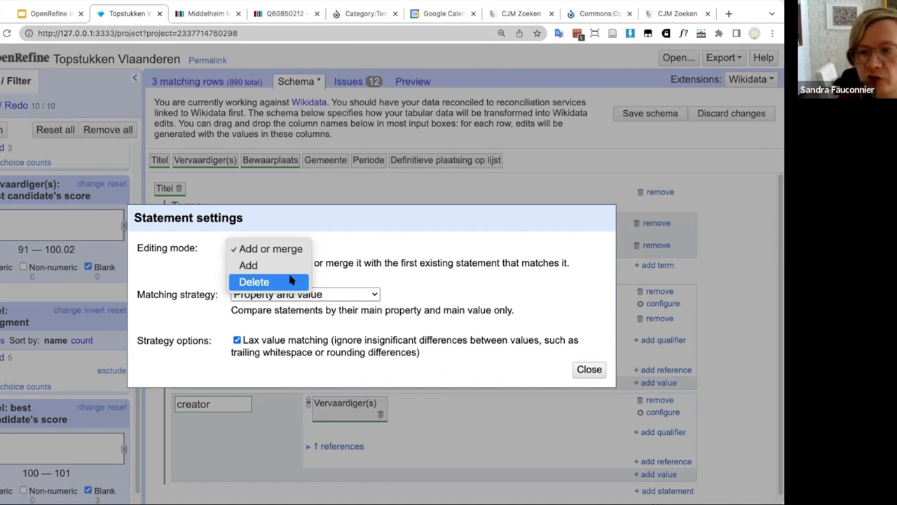
{"action": "left_click", "coordinate": [291, 281]}
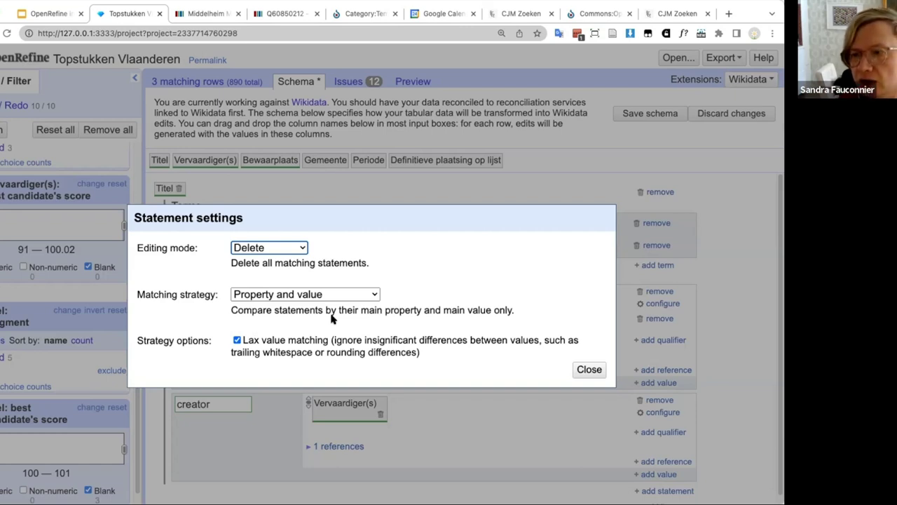
Step: Check the matching strategy choices for the creator statement, keep Property and value, and close its statement settings
{"action": "left_click", "coordinate": [374, 294]}
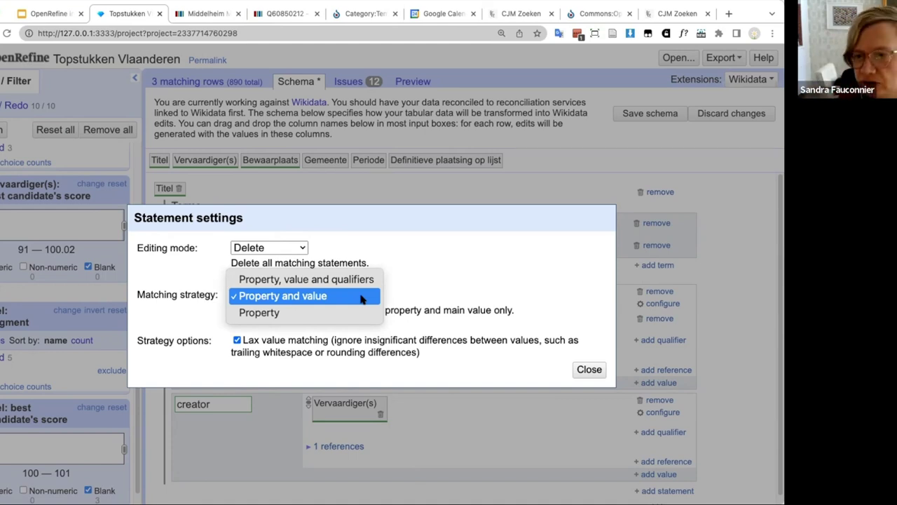
{"action": "left_click", "coordinate": [455, 270]}
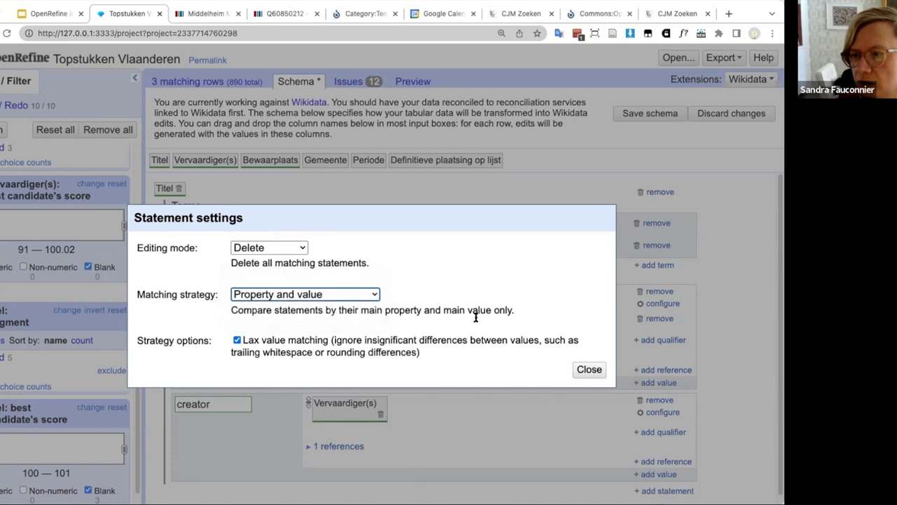
{"action": "left_click", "coordinate": [587, 369]}
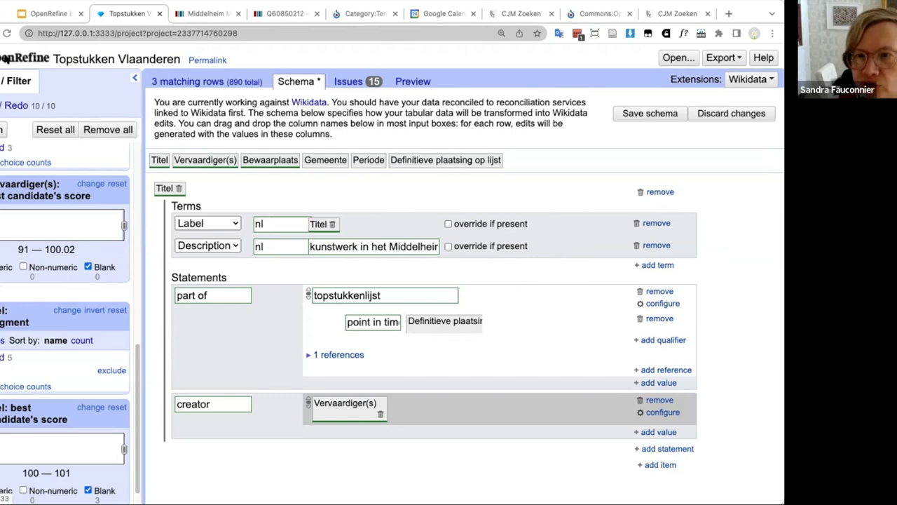
Step: Switch to the Temminck Groll Collection category on Wikimedia Commons and browse to its media files
{"action": "key", "text": "ctrl+5"}
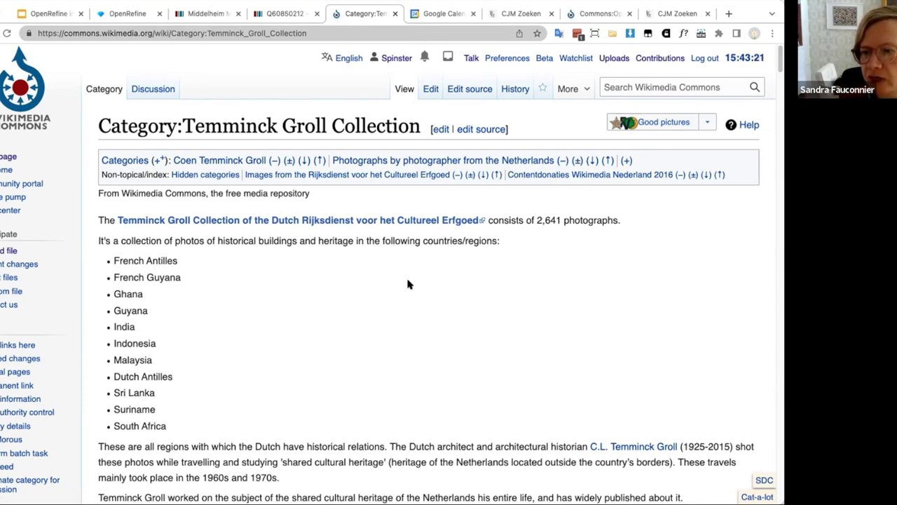
{"action": "scroll", "coordinate": [409, 284], "scroll_direction": "down", "scroll_amount": 2}
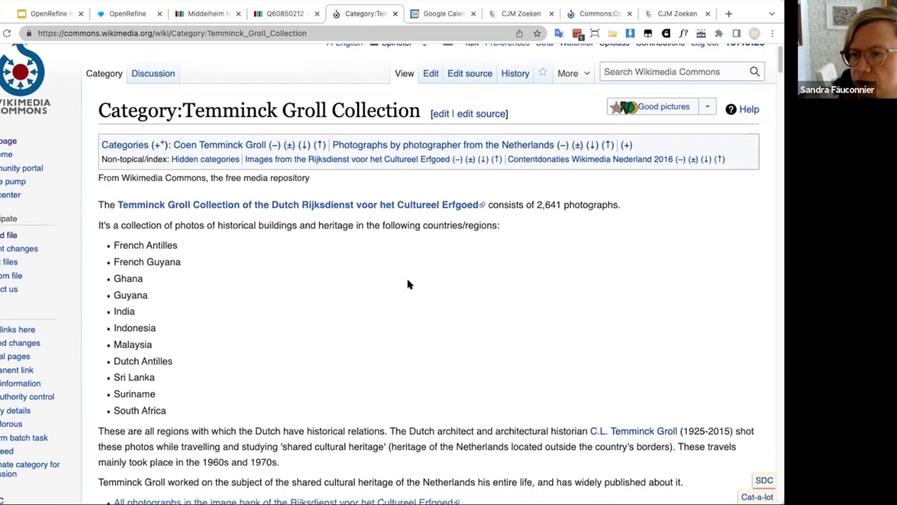
{"action": "scroll", "coordinate": [410, 284], "scroll_direction": "up", "scroll_amount": 2}
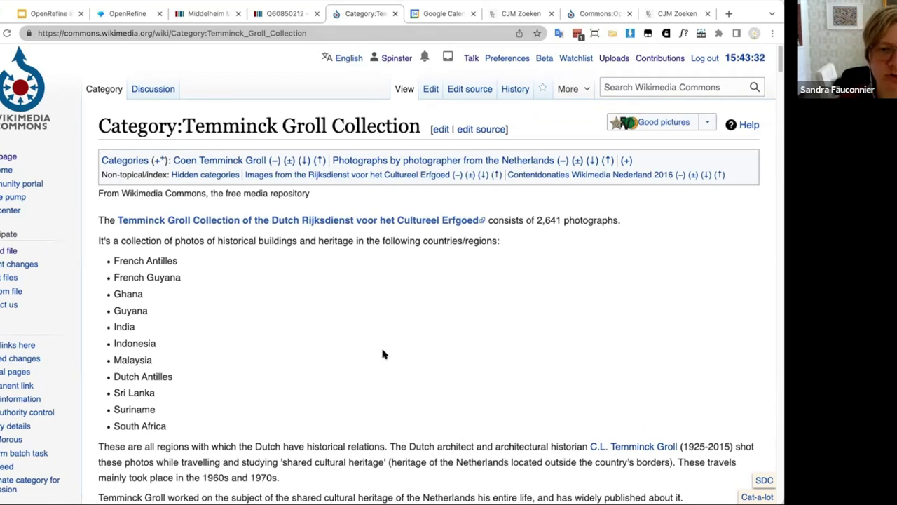
{"action": "scroll", "coordinate": [382, 354], "scroll_direction": "down", "scroll_amount": 3}
{"action": "scroll", "coordinate": [382, 354], "scroll_direction": "down", "scroll_amount": 10}
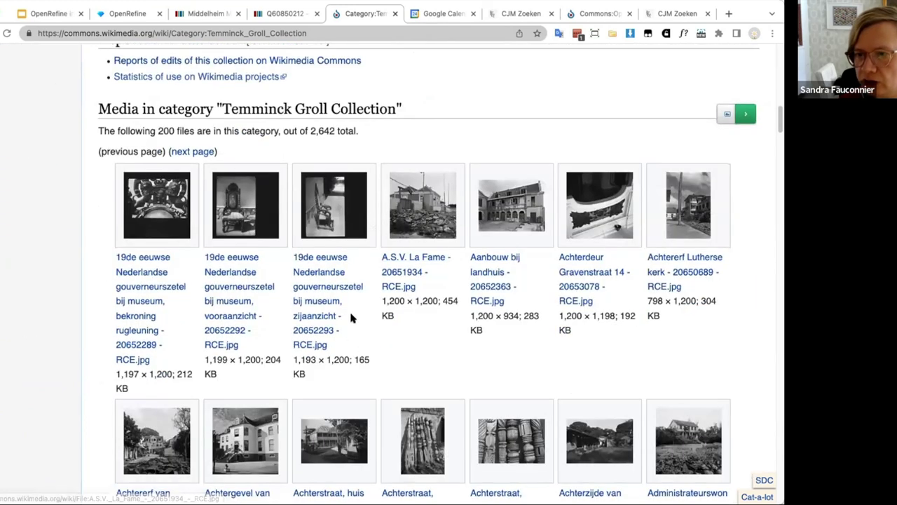
Step: Open the file page of "19de eeuwse Nederlandse gouverneurszetel bij museum, zijaanzicht" from the category in a new tab and bring it up
{"action": "right_click", "coordinate": [315, 257]}
{"action": "left_click", "coordinate": [363, 259]}
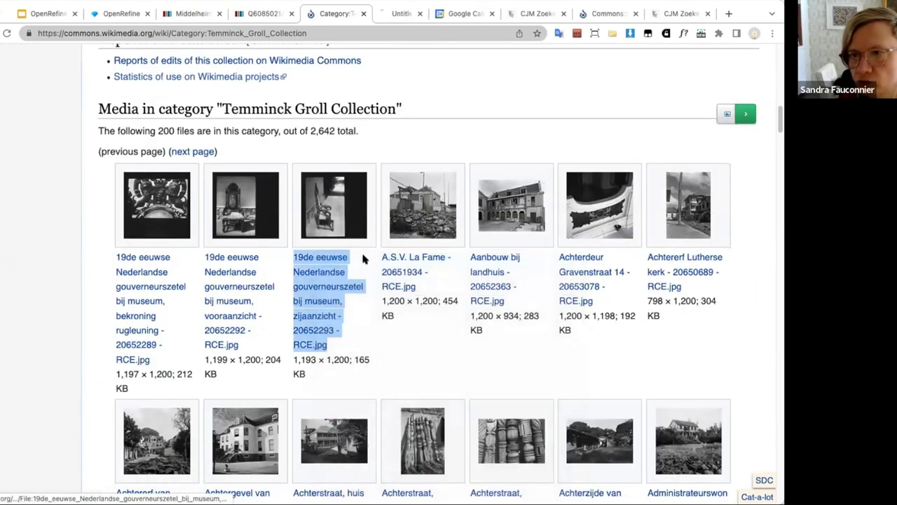
{"action": "left_click", "coordinate": [396, 14]}
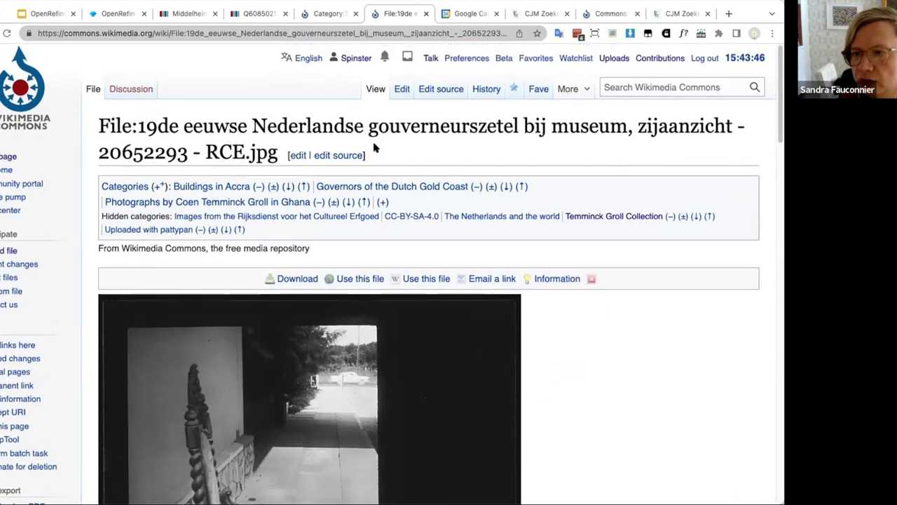
Step: Examine the file page's captions, summary, licensing and file history
{"action": "scroll", "coordinate": [373, 147], "scroll_direction": "down", "scroll_amount": 3}
{"action": "scroll", "coordinate": [373, 147], "scroll_direction": "down", "scroll_amount": 9}
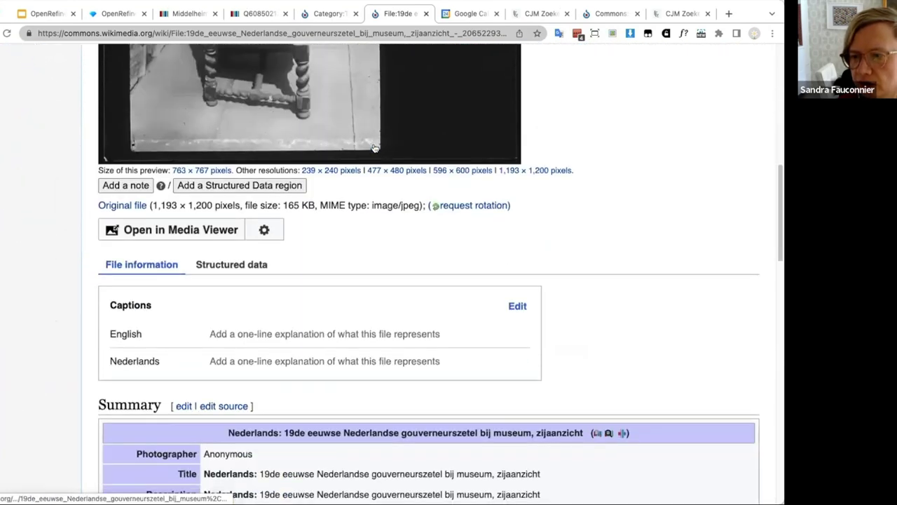
{"action": "scroll", "coordinate": [373, 147], "scroll_direction": "down", "scroll_amount": 9}
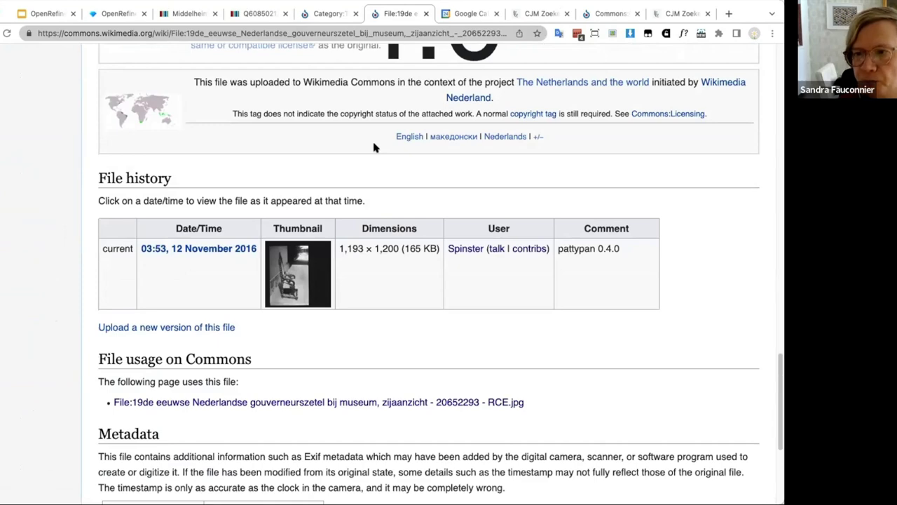
{"action": "scroll", "coordinate": [373, 147], "scroll_direction": "up", "scroll_amount": 3}
{"action": "scroll", "coordinate": [373, 148], "scroll_direction": "down", "scroll_amount": 2}
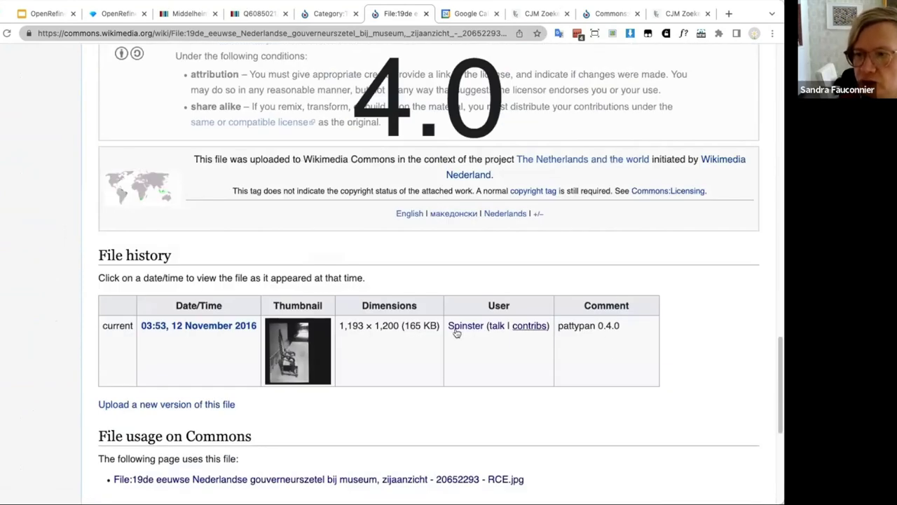
{"action": "scroll", "coordinate": [410, 247], "scroll_direction": "up", "scroll_amount": 5}
{"action": "scroll", "coordinate": [411, 246], "scroll_direction": "up", "scroll_amount": 5}
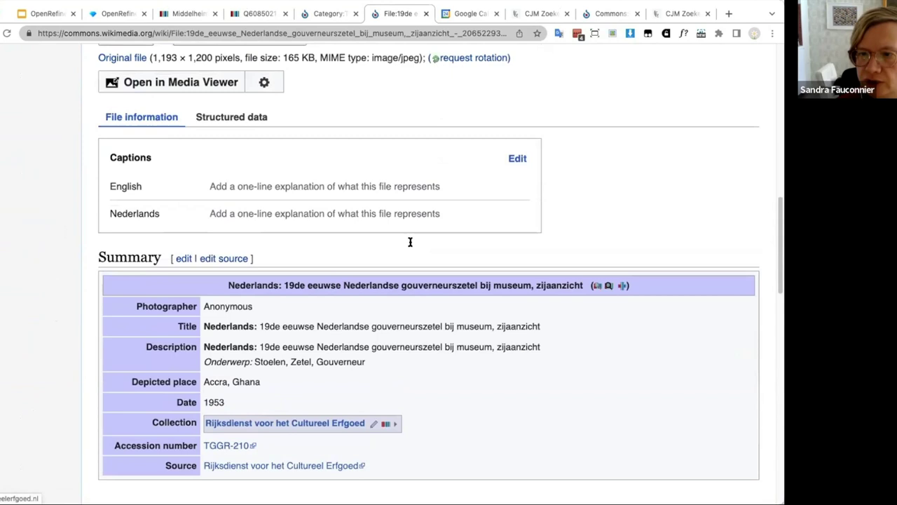
{"action": "scroll", "coordinate": [296, 254], "scroll_direction": "down", "scroll_amount": 1}
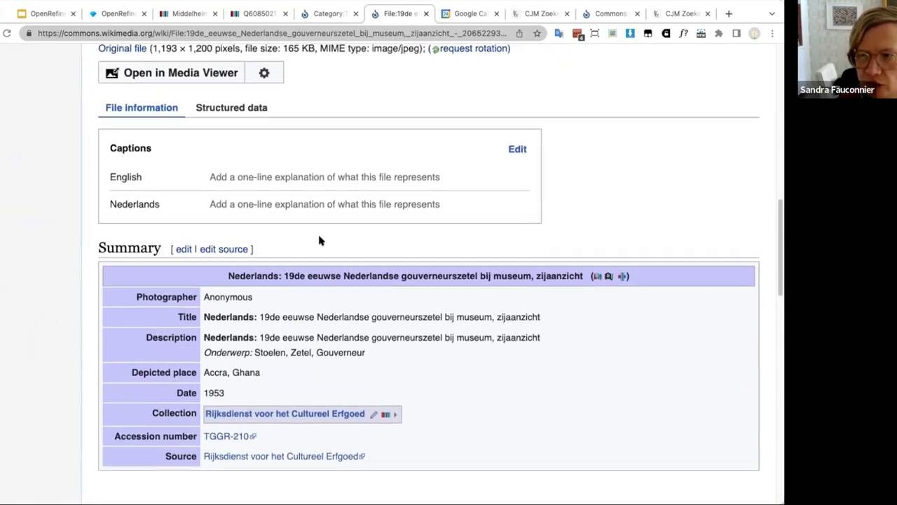
{"action": "scroll", "coordinate": [319, 240], "scroll_direction": "up", "scroll_amount": 2}
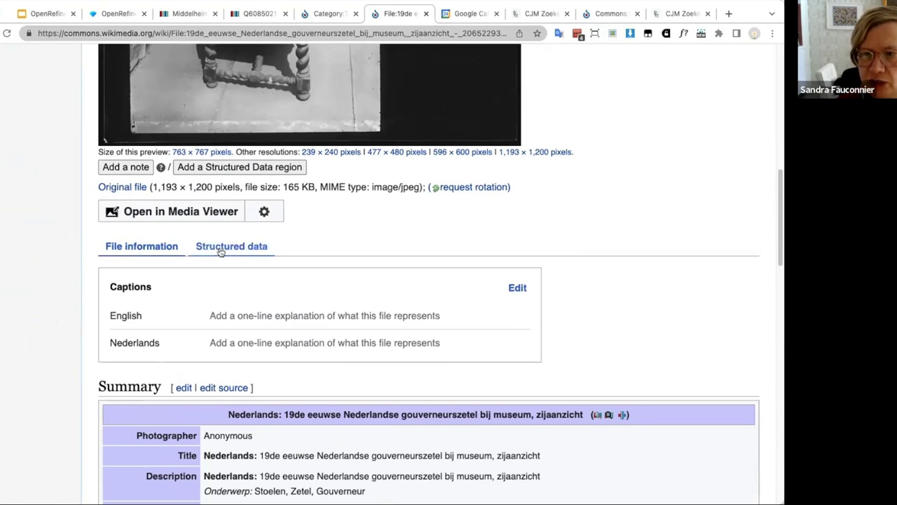
Step: Display the file's structured data and examine its portrayed items, creator, copyright status and license statements
{"action": "left_click", "coordinate": [227, 250]}
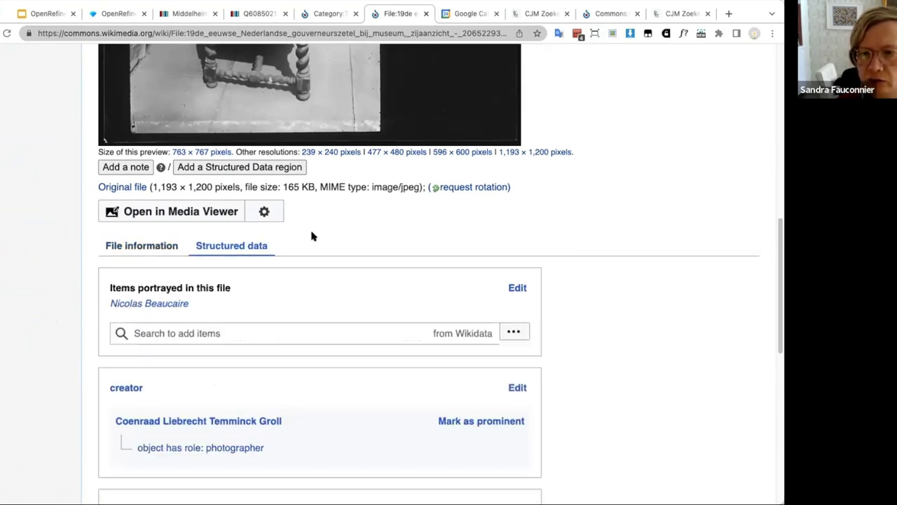
{"action": "scroll", "coordinate": [344, 201], "scroll_direction": "down", "scroll_amount": 1}
{"action": "scroll", "coordinate": [345, 198], "scroll_direction": "up", "scroll_amount": 1}
{"action": "scroll", "coordinate": [344, 197], "scroll_direction": "down", "scroll_amount": 3}
{"action": "scroll", "coordinate": [344, 199], "scroll_direction": "down", "scroll_amount": 1}
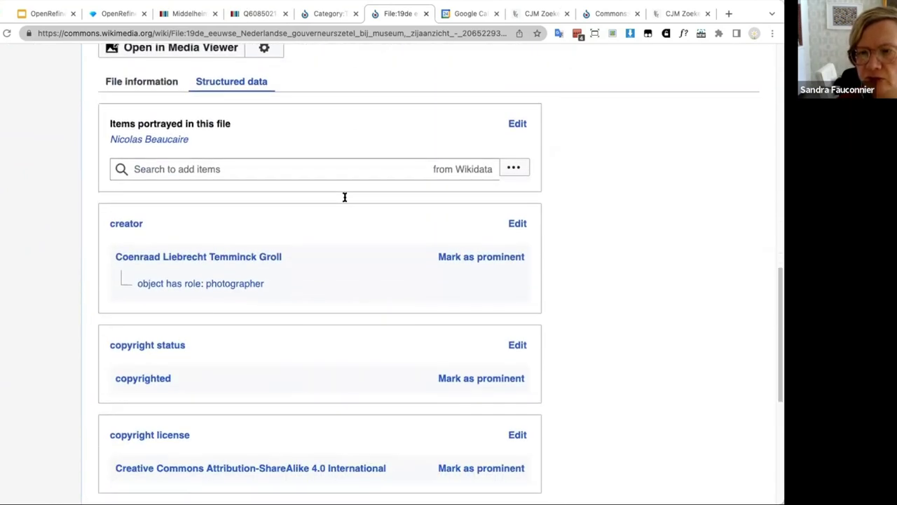